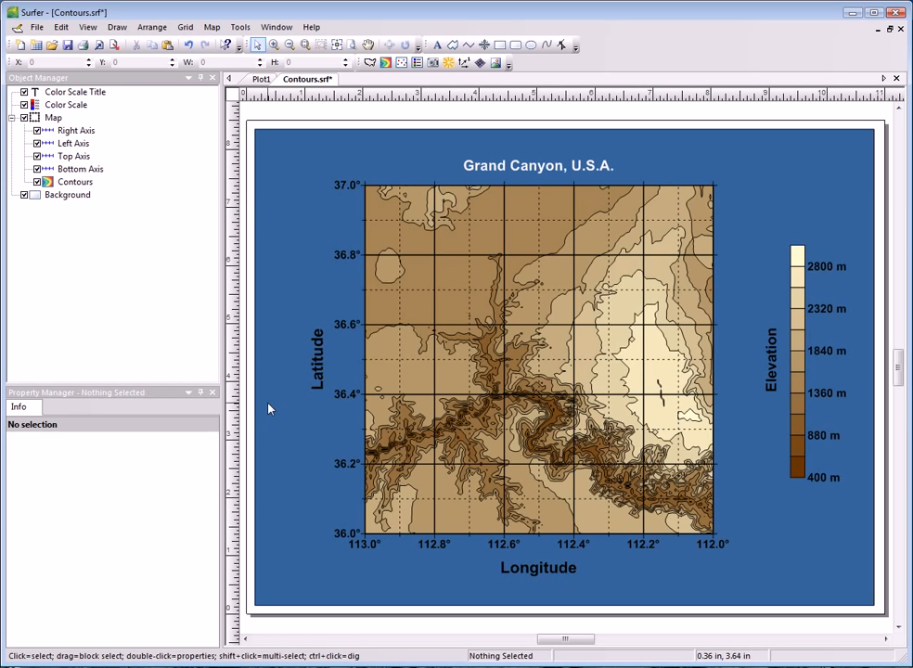
{"action": "left_click", "coordinate": [87, 27]}
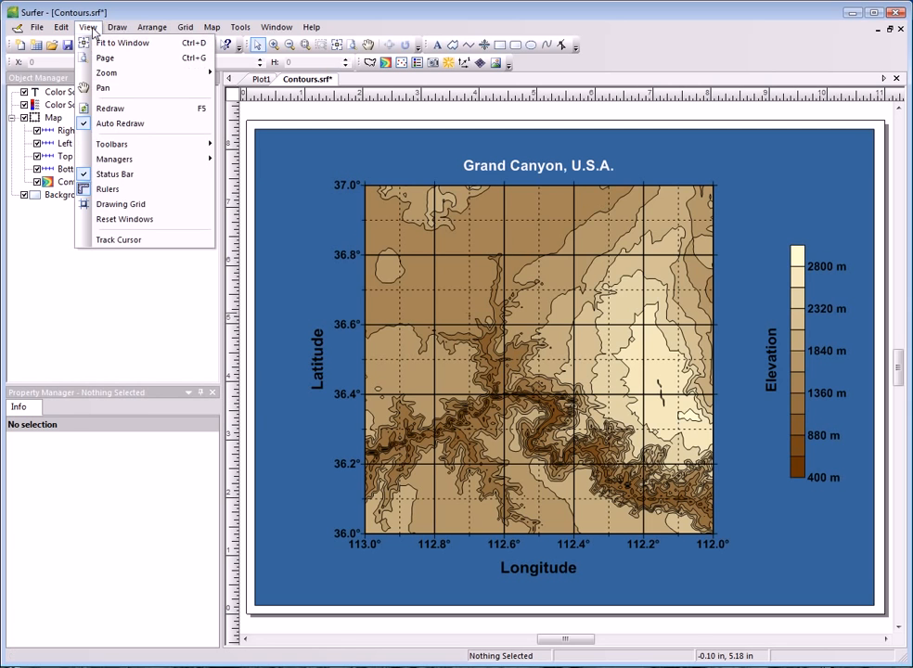
{"action": "mouse_move", "coordinate": [192, 159]}
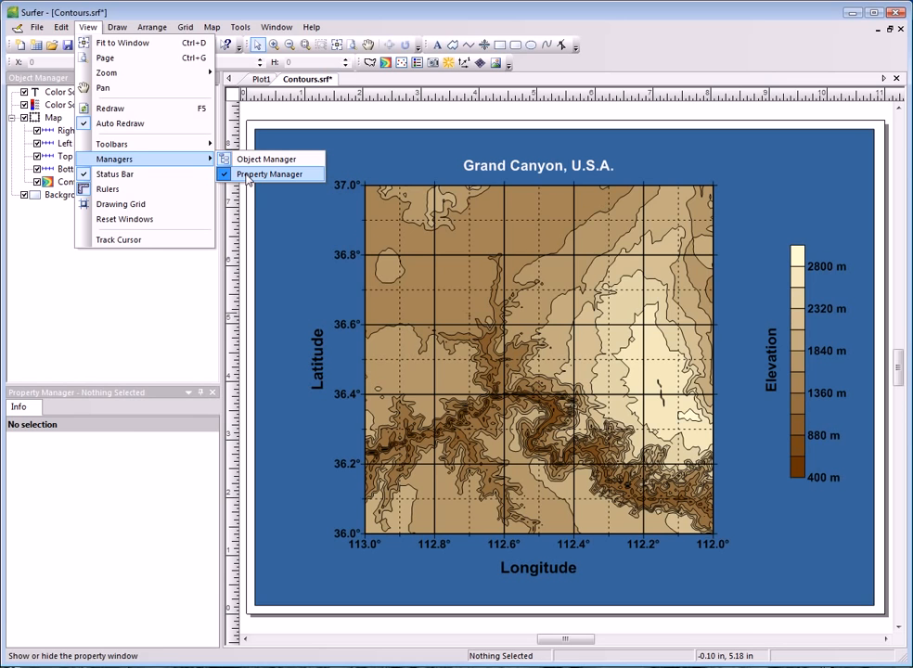
{"action": "left_click", "coordinate": [197, 299]}
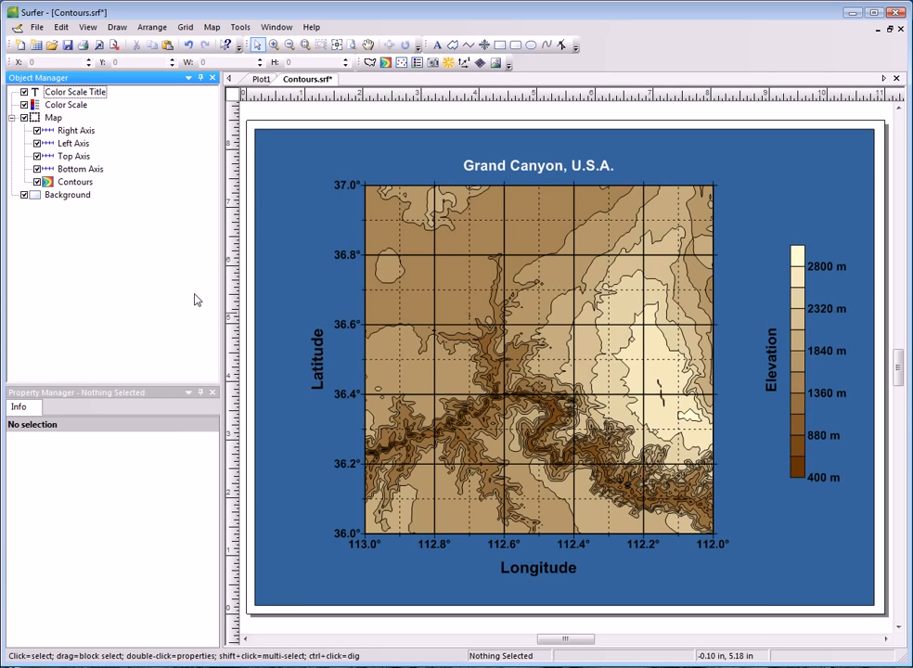
Move the Background object to the front of the drawing order, and return it behind the map.
{"action": "left_click", "coordinate": [74, 196]}
{"action": "left_click_drag", "start_coordinate": [113, 189], "coordinate": [82, 96]}
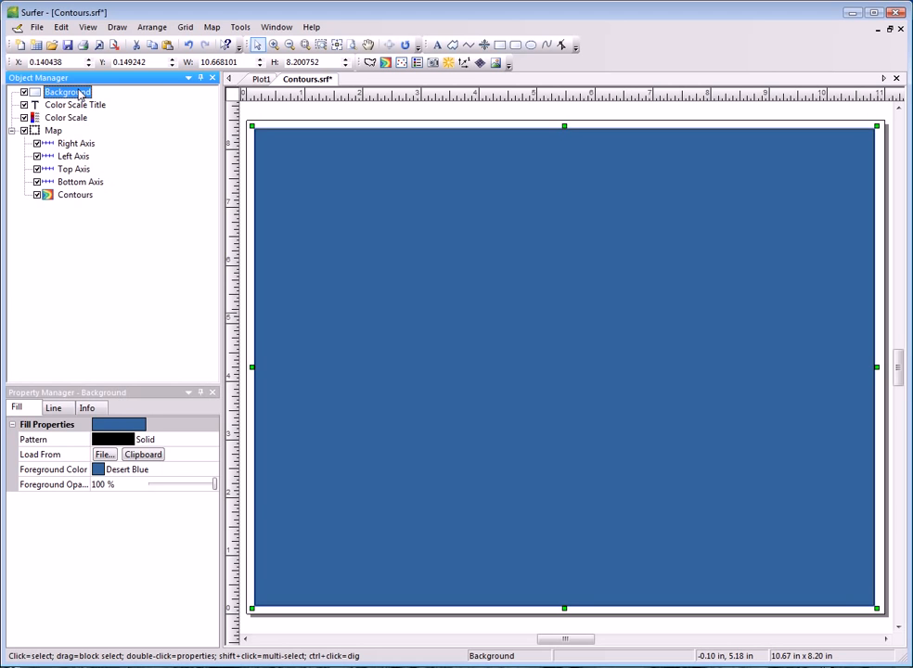
{"action": "left_click_drag", "start_coordinate": [81, 95], "coordinate": [82, 208]}
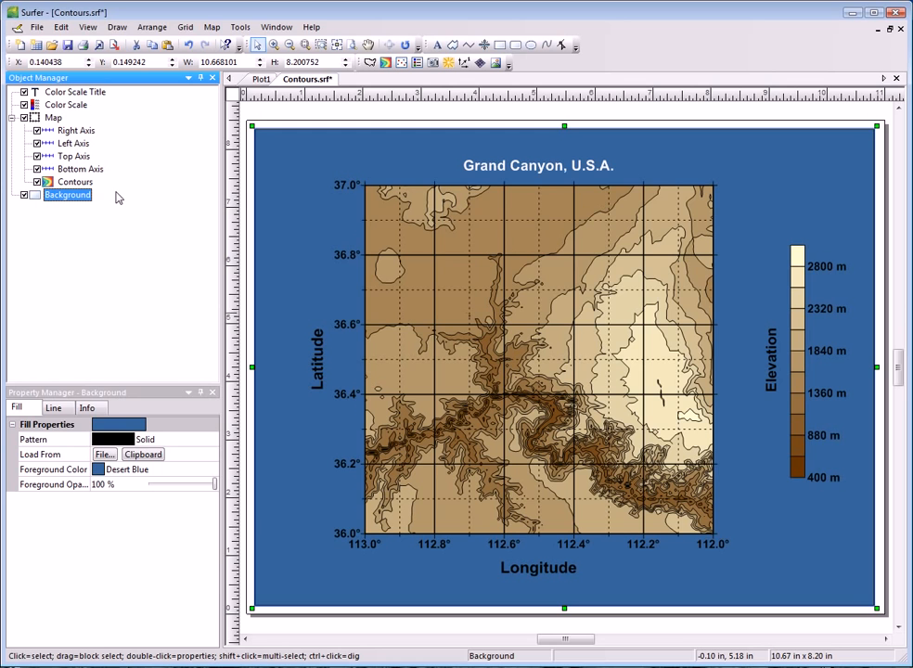
Collapse and re-expand the Map object's list of axes and layers.
{"action": "left_click", "coordinate": [12, 118]}
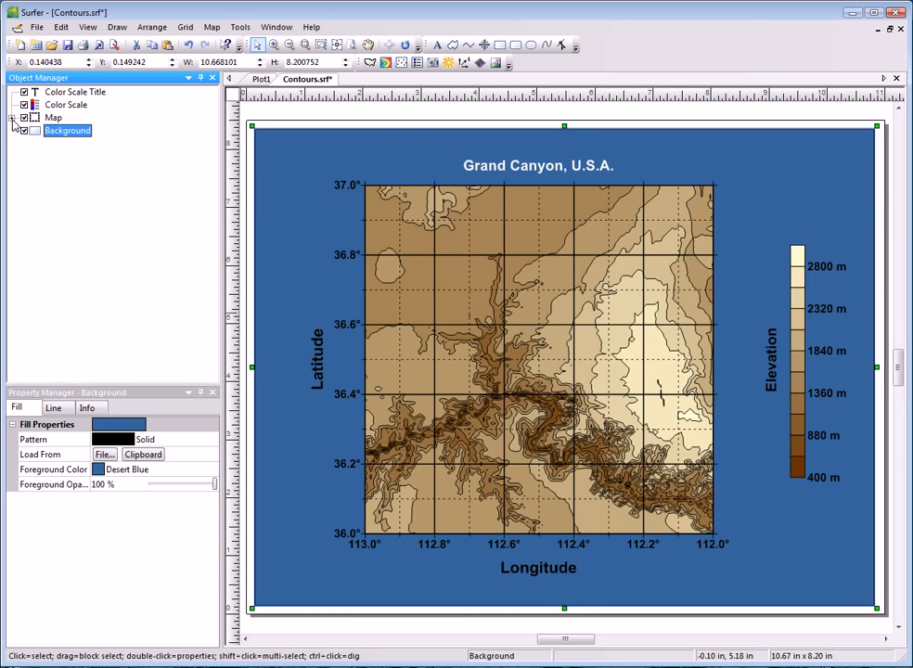
{"action": "left_click", "coordinate": [12, 119]}
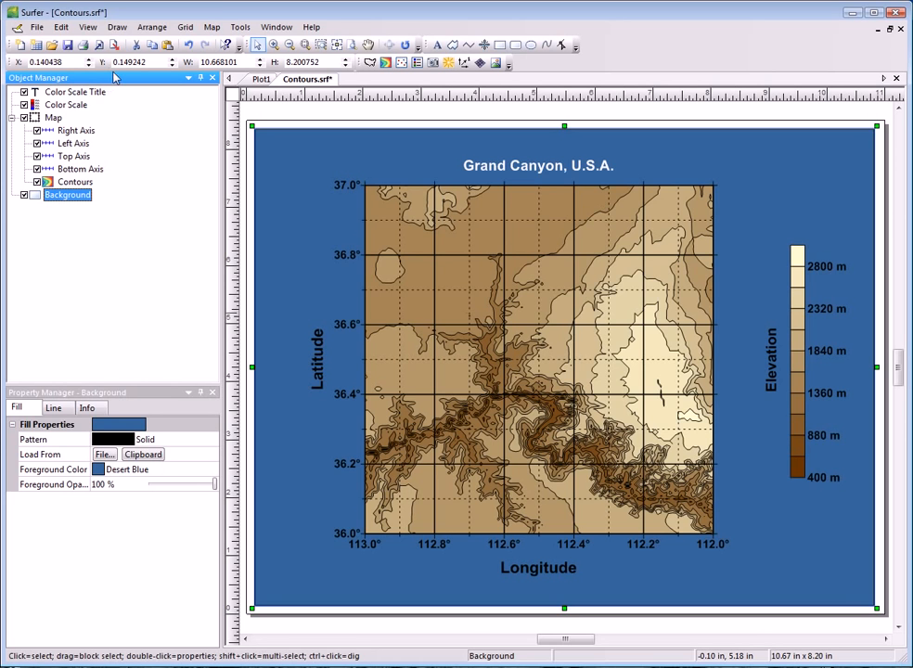
Open the Background object for renaming and accept Background as its object ID.
{"action": "left_click", "coordinate": [62, 27]}
{"action": "left_click", "coordinate": [66, 254]}
{"action": "left_click", "coordinate": [61, 198]}
{"action": "left_click", "coordinate": [62, 198]}
{"action": "right_click", "coordinate": [63, 200]}
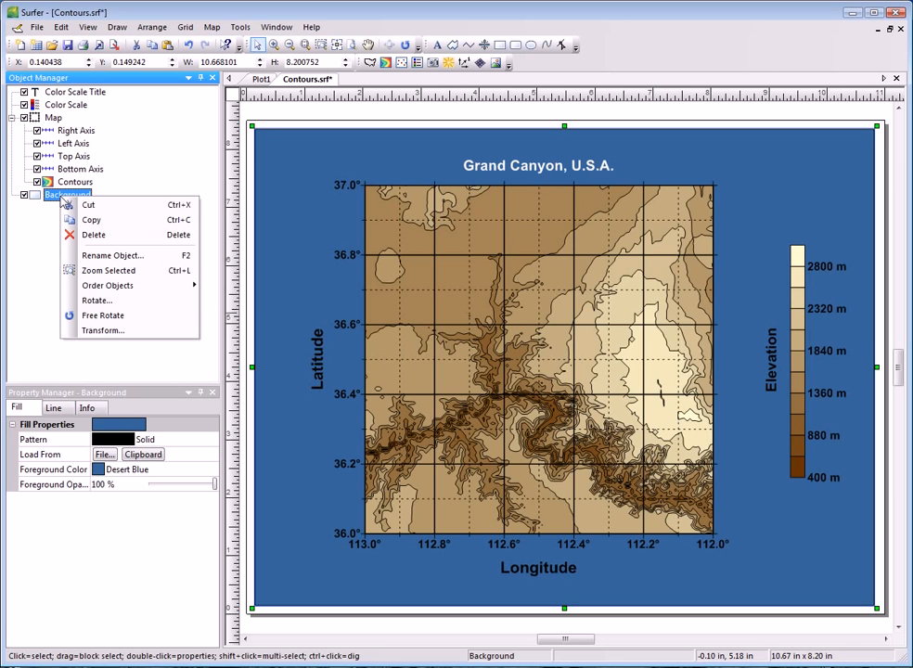
{"action": "left_click", "coordinate": [119, 258]}
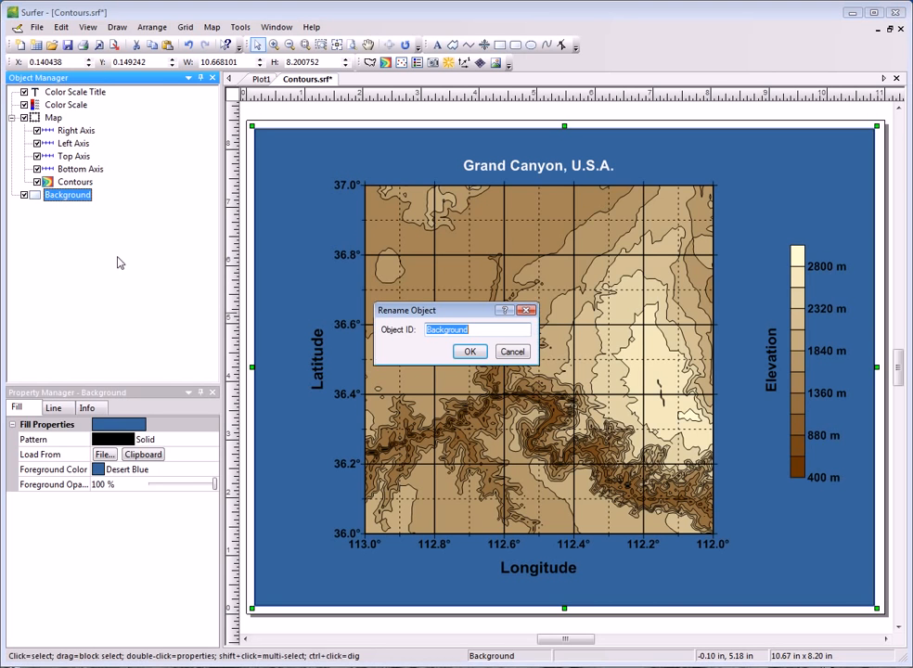
{"action": "left_click", "coordinate": [469, 351]}
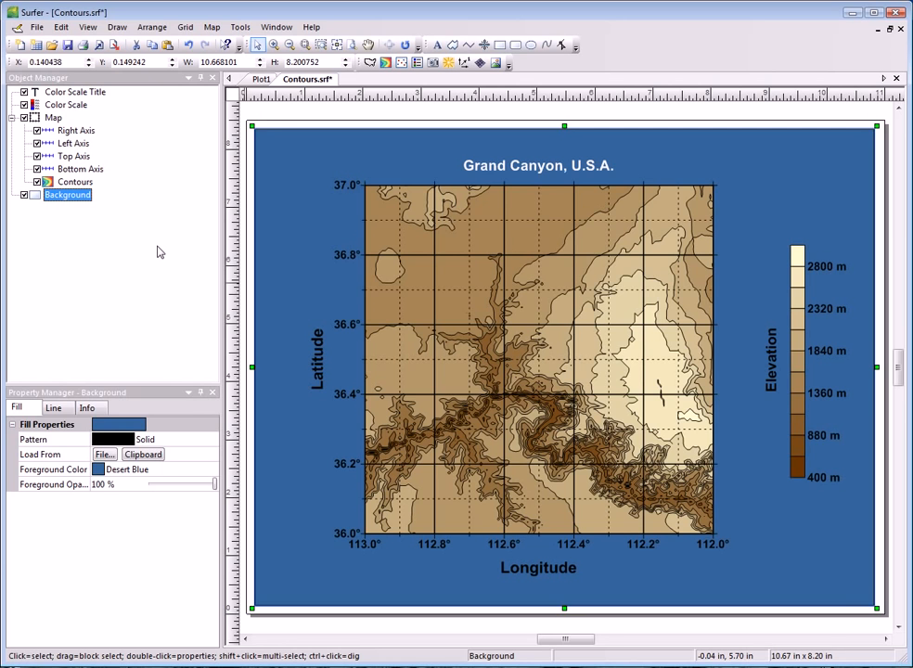
Select the Contours layer, the Background and the whole Map in turn to view each one's properties.
{"action": "left_click", "coordinate": [87, 183]}
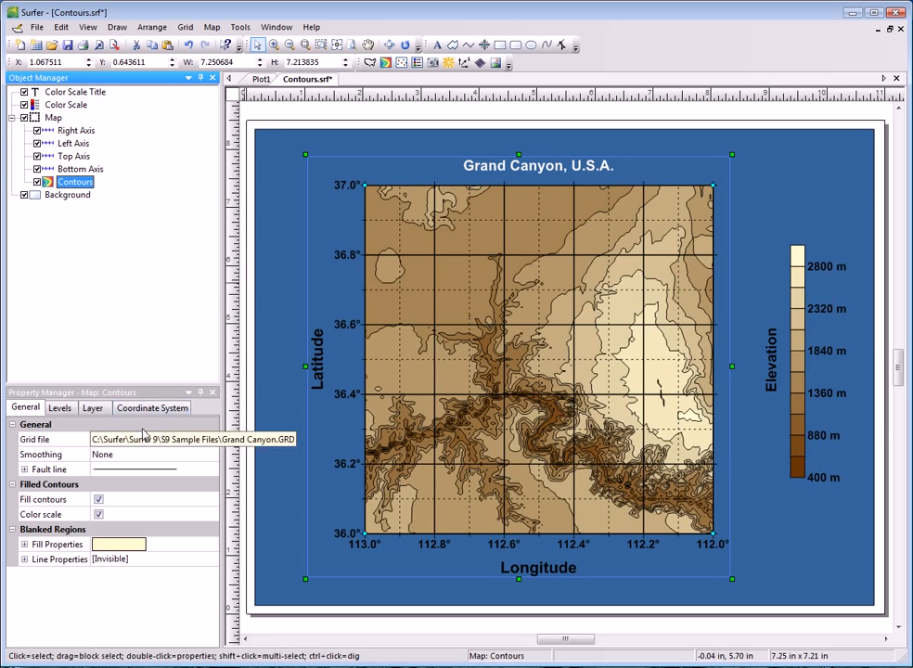
{"action": "left_click", "coordinate": [86, 196]}
{"action": "left_click", "coordinate": [547, 360]}
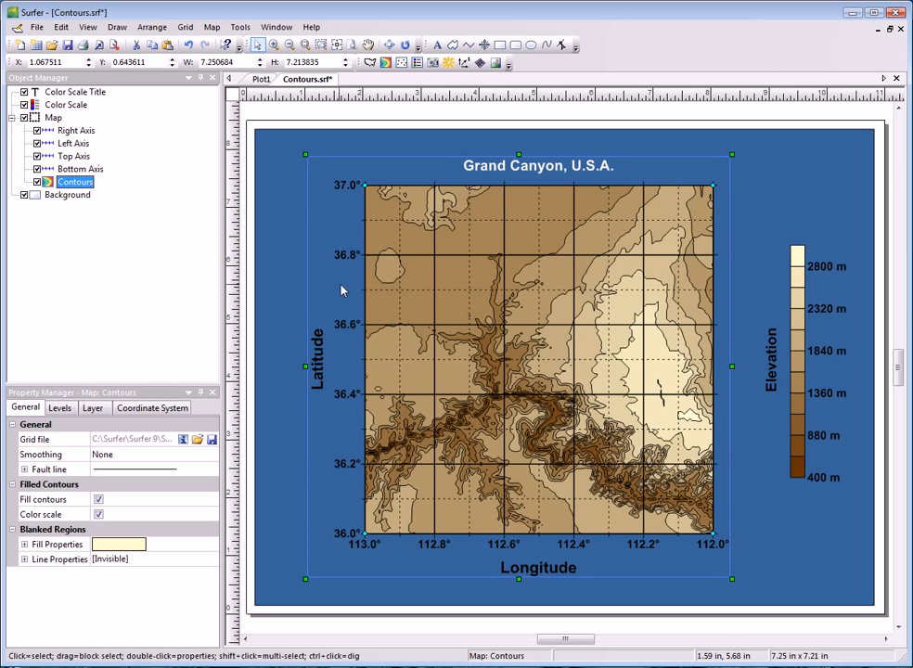
{"action": "left_click", "coordinate": [53, 118]}
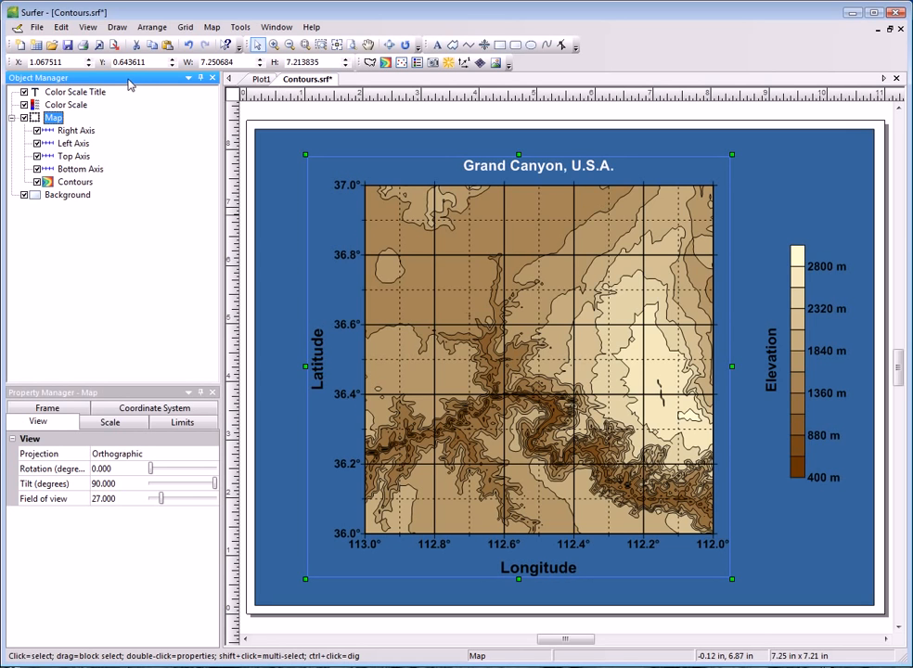
Undock the Object Manager, float it over the plot, and dock it back above the Property Manager.
{"action": "left_click_drag", "start_coordinate": [129, 84], "coordinate": [71, 368]}
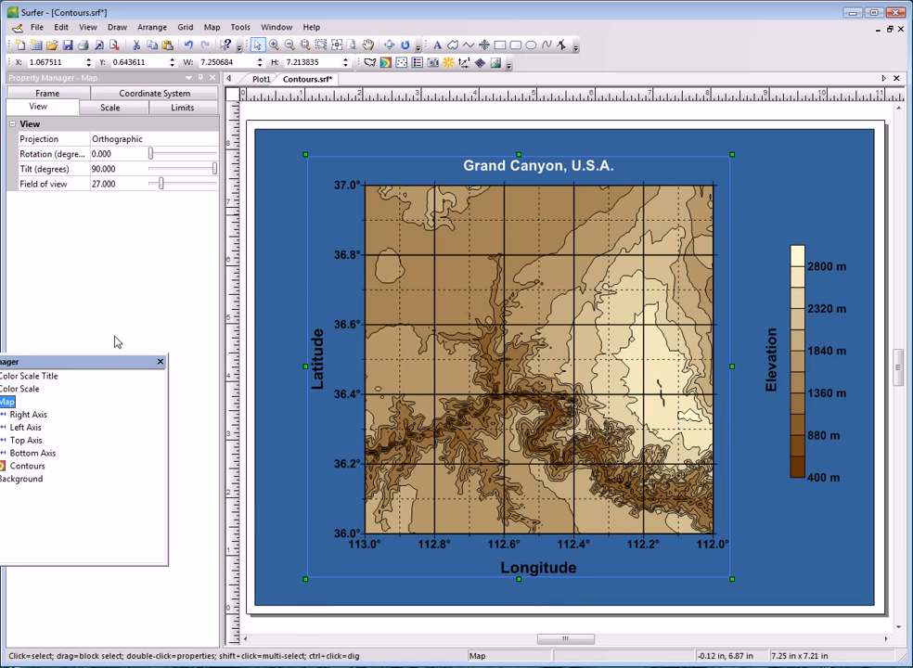
{"action": "left_click_drag", "start_coordinate": [83, 364], "coordinate": [275, 319]}
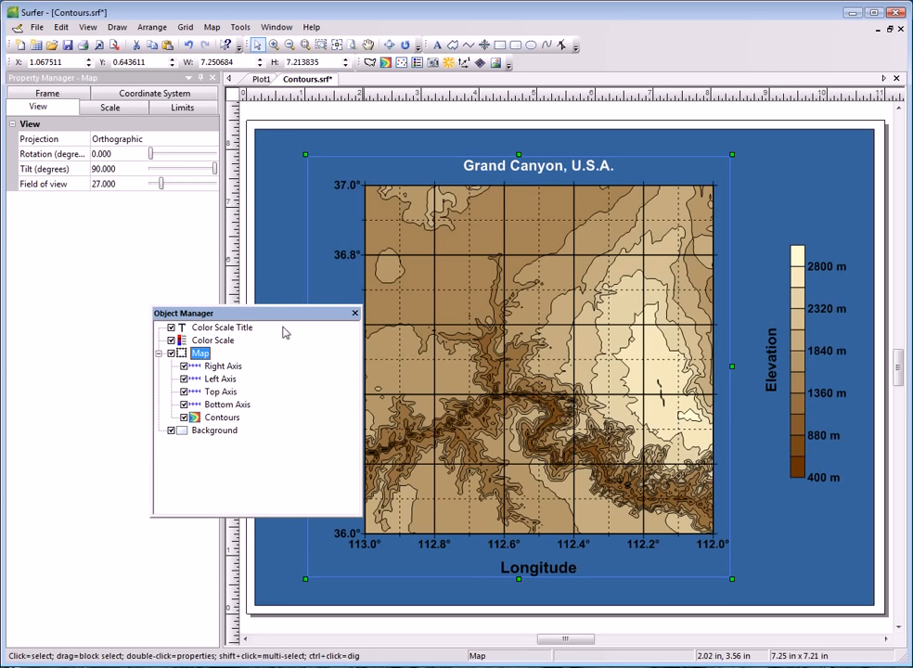
{"action": "left_click_drag", "start_coordinate": [281, 318], "coordinate": [102, 129]}
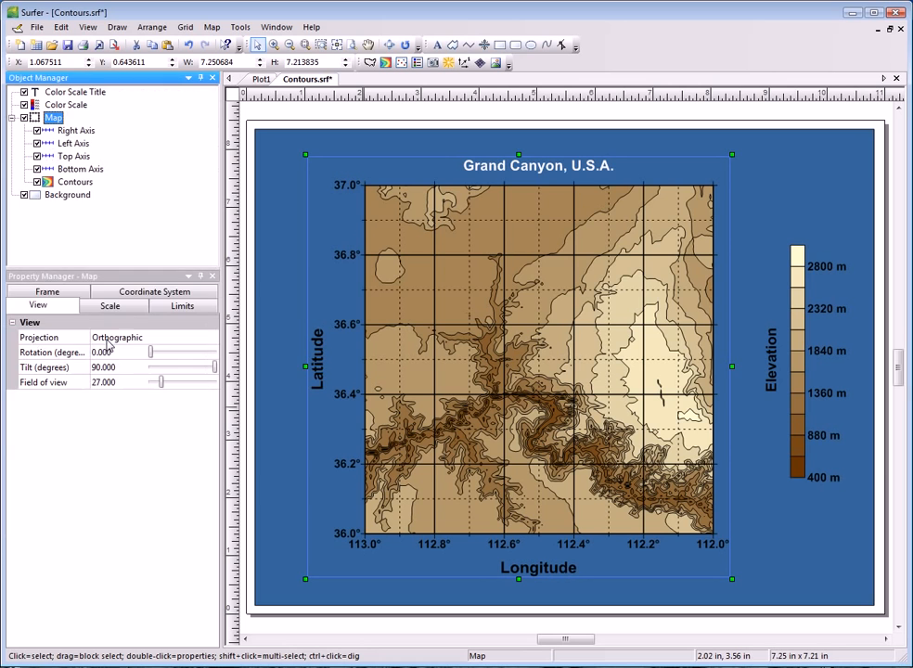
Float the Property Manager, dock it back below the Object Manager, and enlarge the Object Manager's height.
{"action": "double_click", "coordinate": [112, 278]}
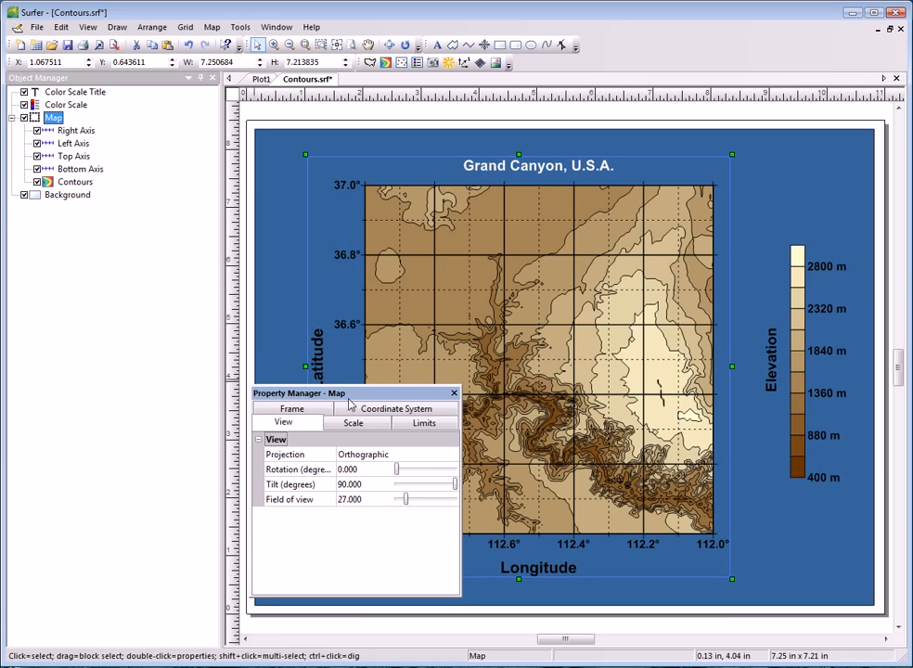
{"action": "left_click_drag", "start_coordinate": [351, 396], "coordinate": [362, 360]}
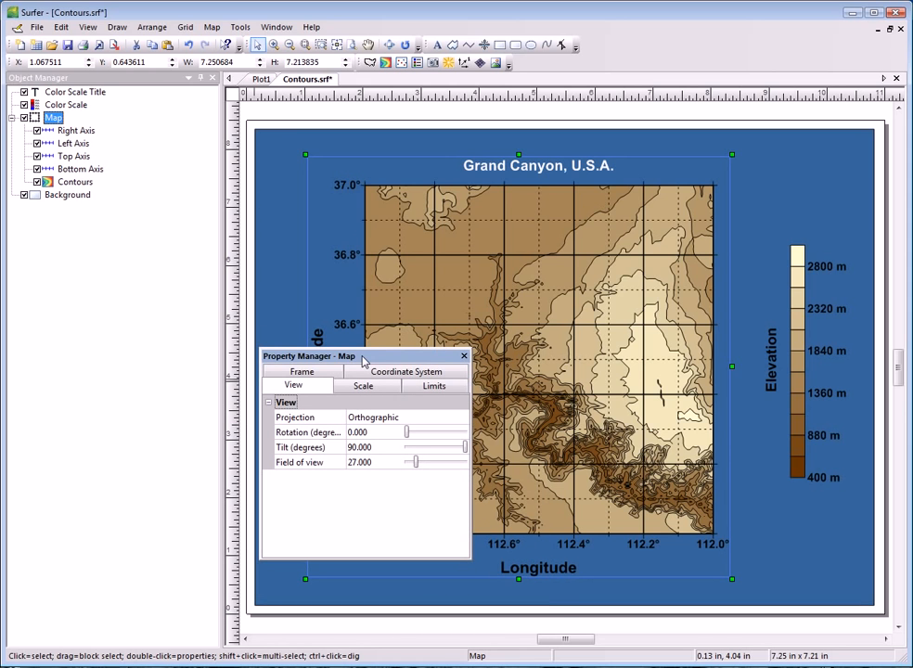
{"action": "double_click", "coordinate": [363, 358]}
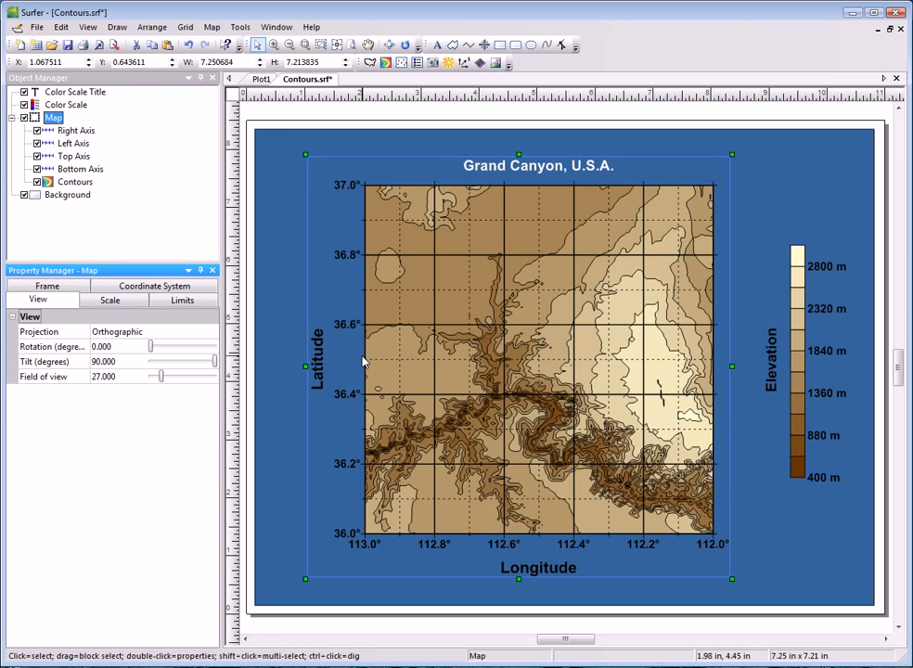
{"action": "left_click_drag", "start_coordinate": [116, 263], "coordinate": [116, 420]}
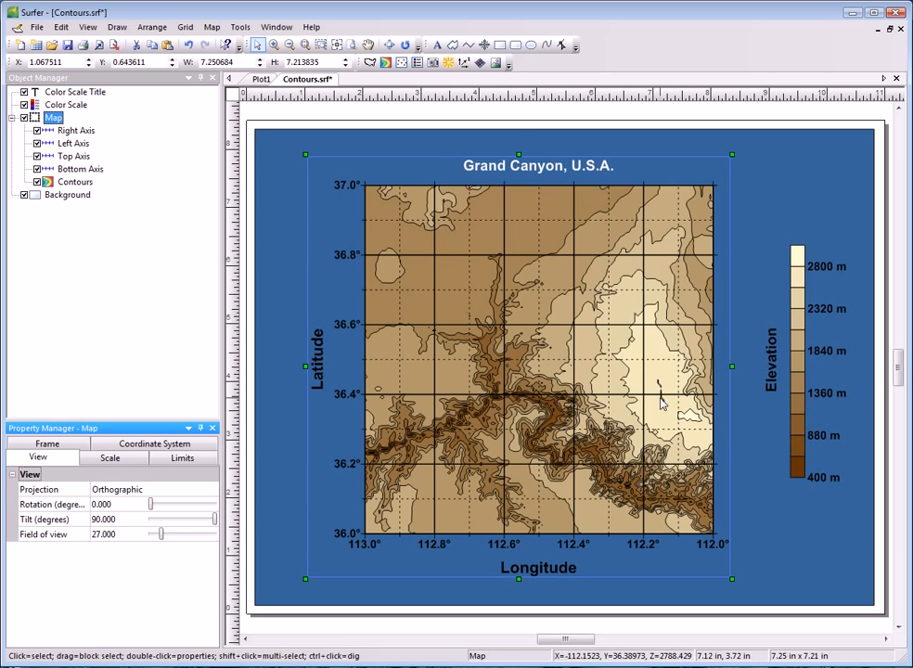
Select the color scale and the blue background in the plot to view their properties.
{"action": "left_click", "coordinate": [800, 402]}
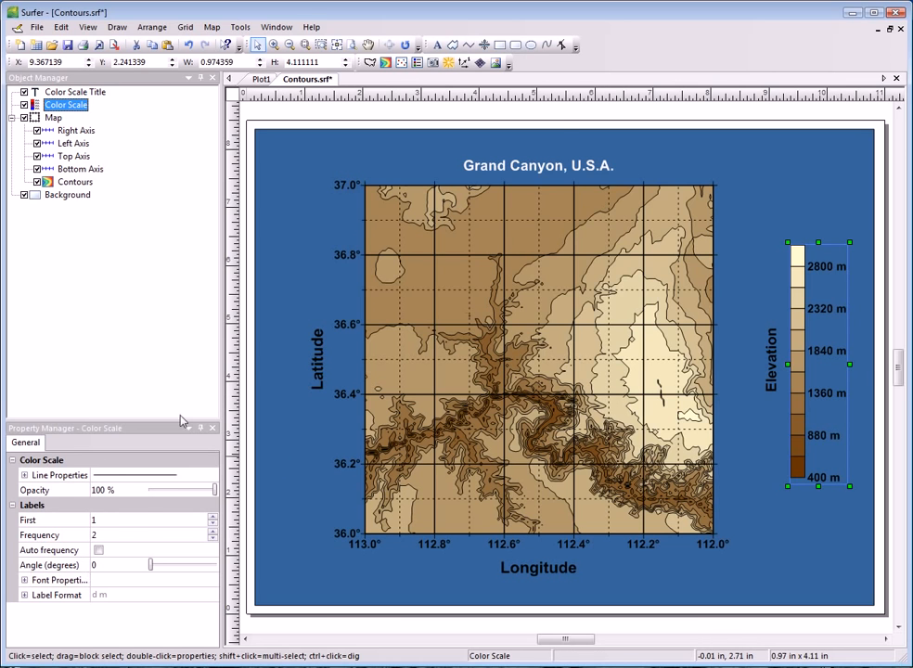
{"action": "left_click", "coordinate": [285, 211]}
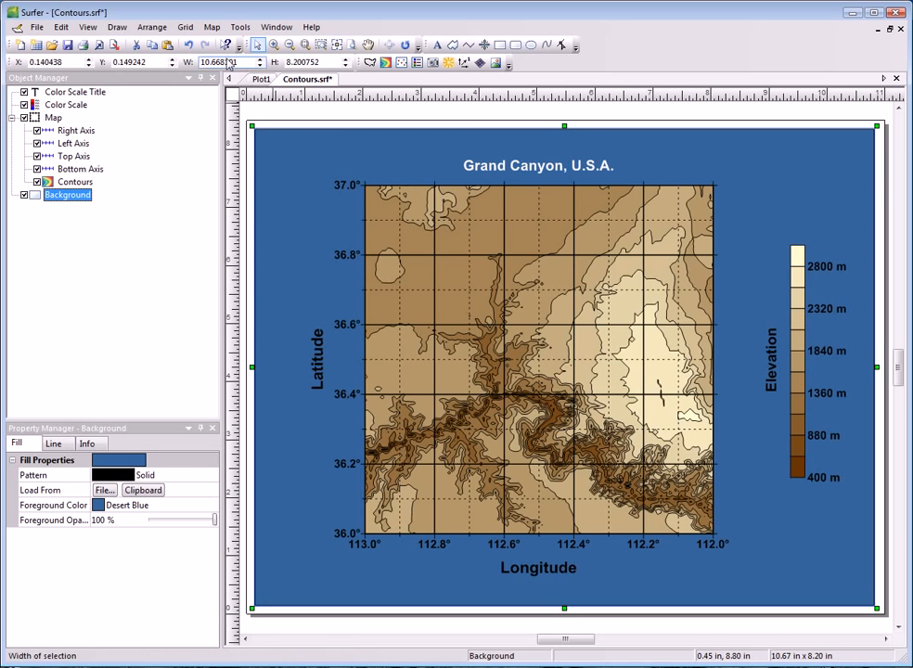
Open the sample grid file Grand Canyon.grd for node editing.
{"action": "left_click", "coordinate": [185, 29]}
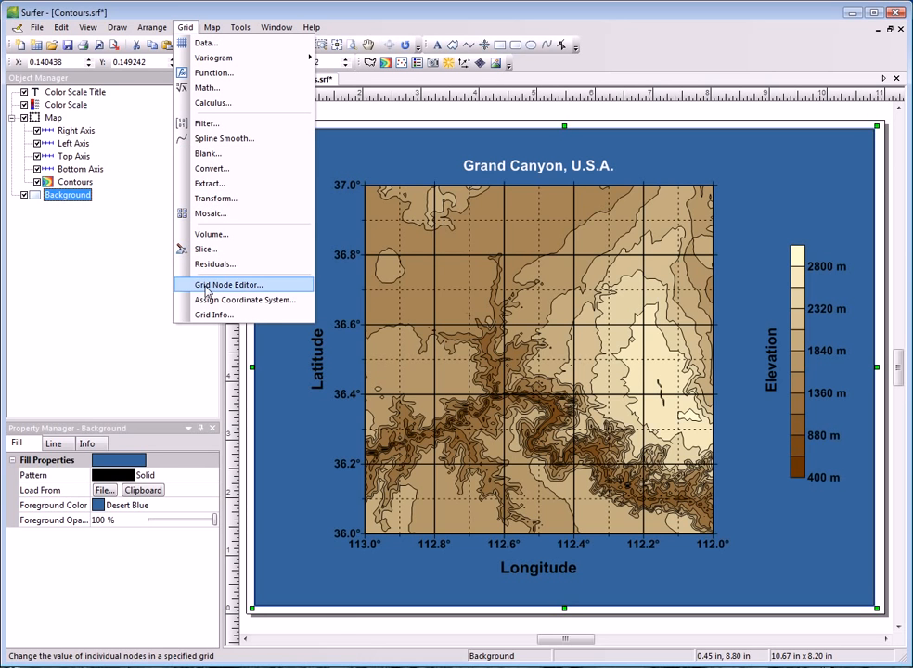
{"action": "left_click", "coordinate": [35, 30]}
{"action": "left_click", "coordinate": [34, 30]}
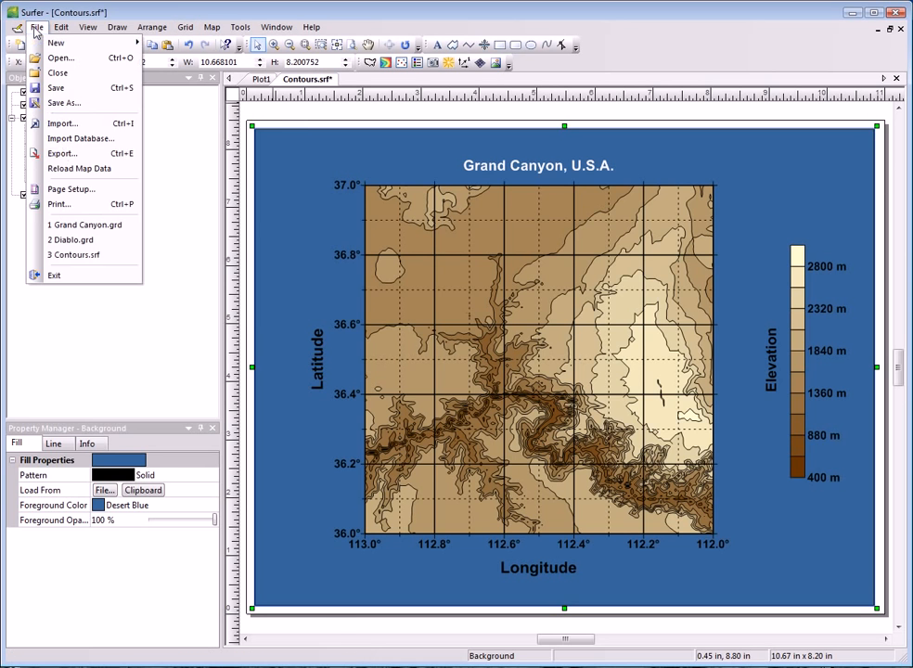
{"action": "left_click", "coordinate": [61, 59]}
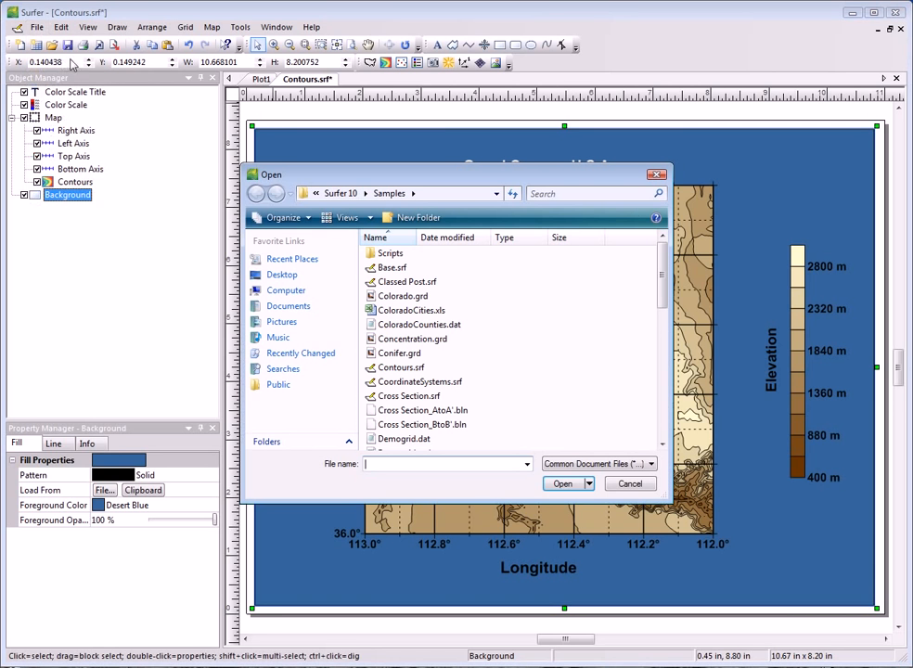
{"action": "left_click_drag", "start_coordinate": [667, 290], "coordinate": [663, 350]}
{"action": "left_click", "coordinate": [412, 381]}
{"action": "left_click", "coordinate": [560, 483]}
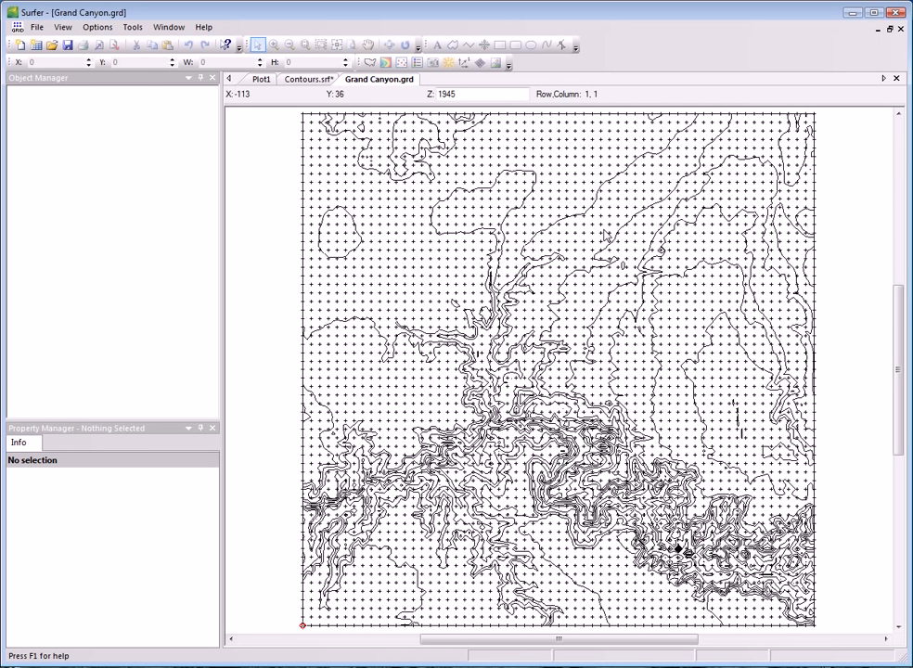
Select the grid node at row 97, column 21 and activate its Z value for editing.
{"action": "left_click", "coordinate": [63, 28]}
{"action": "left_click", "coordinate": [63, 58]}
{"action": "scroll", "coordinate": [501, 314], "scroll_direction": "down", "scroll_amount": 5}
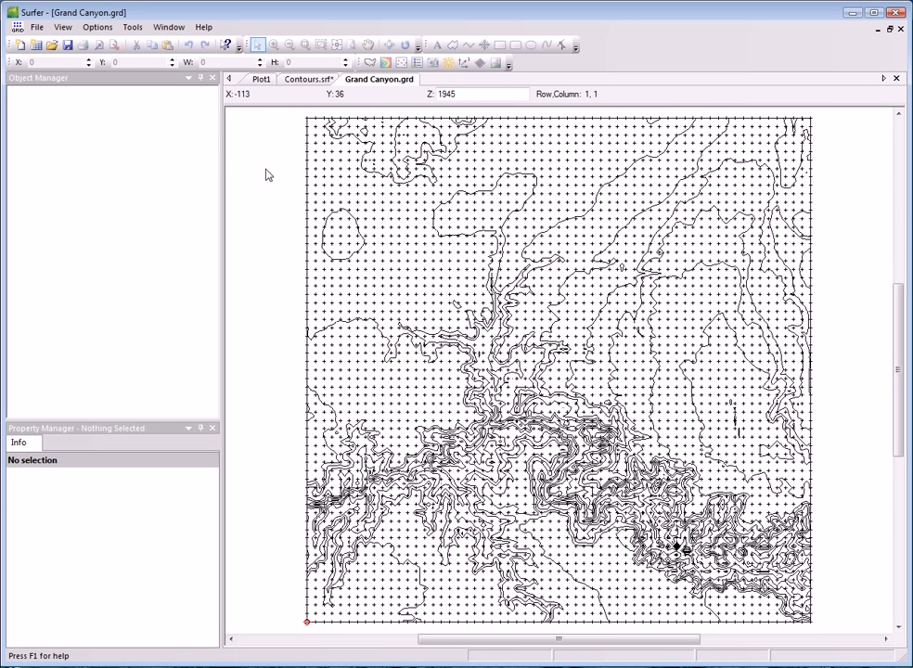
{"action": "left_click", "coordinate": [98, 27]}
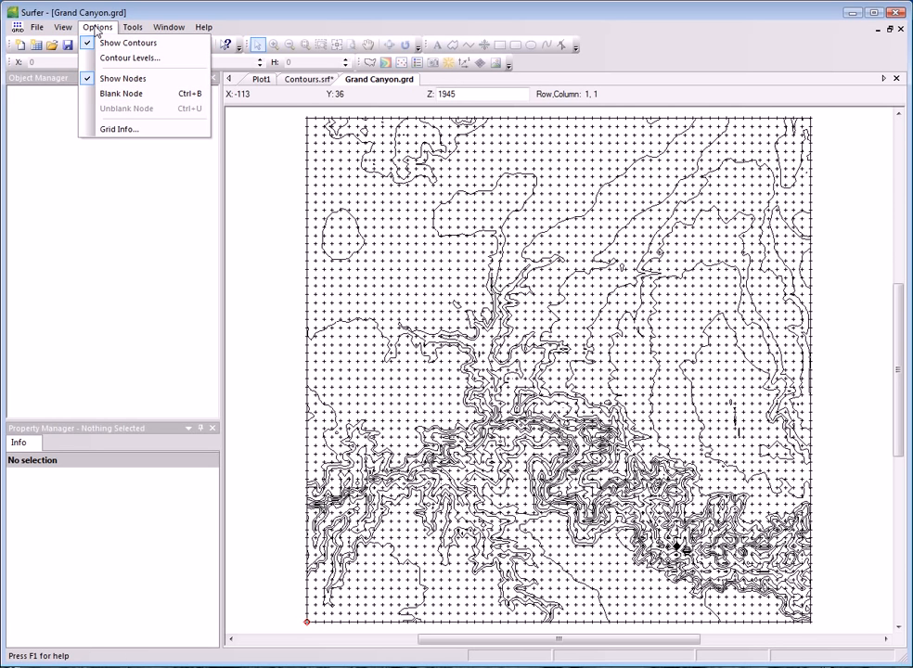
{"action": "key", "text": "Escape"}
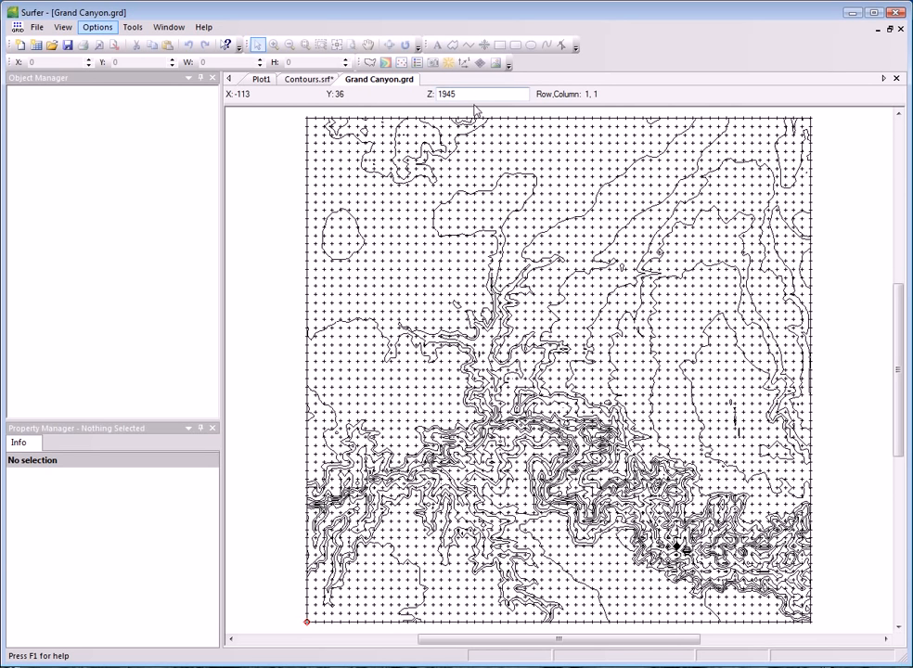
{"action": "left_click", "coordinate": [391, 219]}
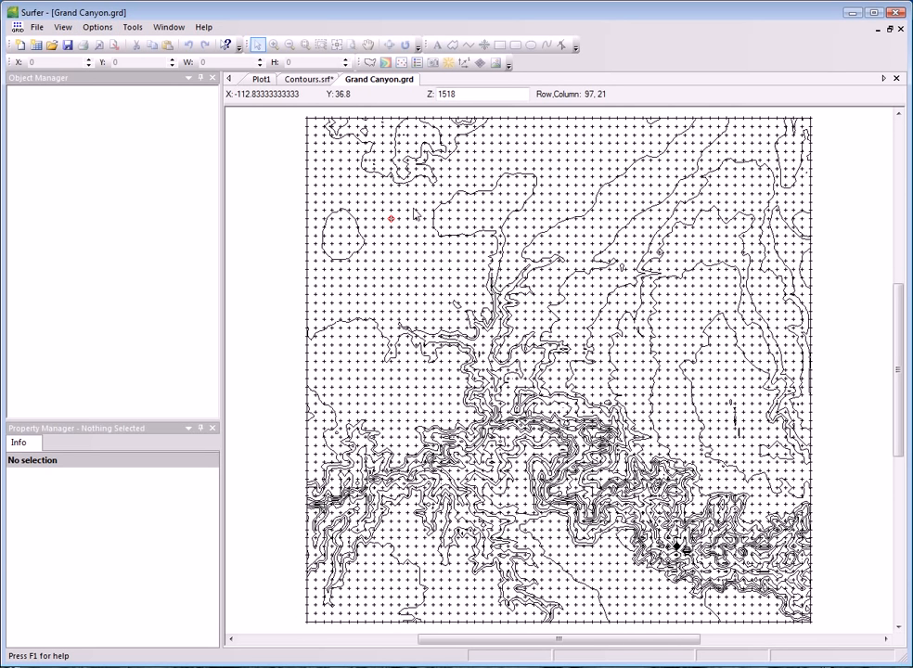
{"action": "double_click", "coordinate": [471, 95]}
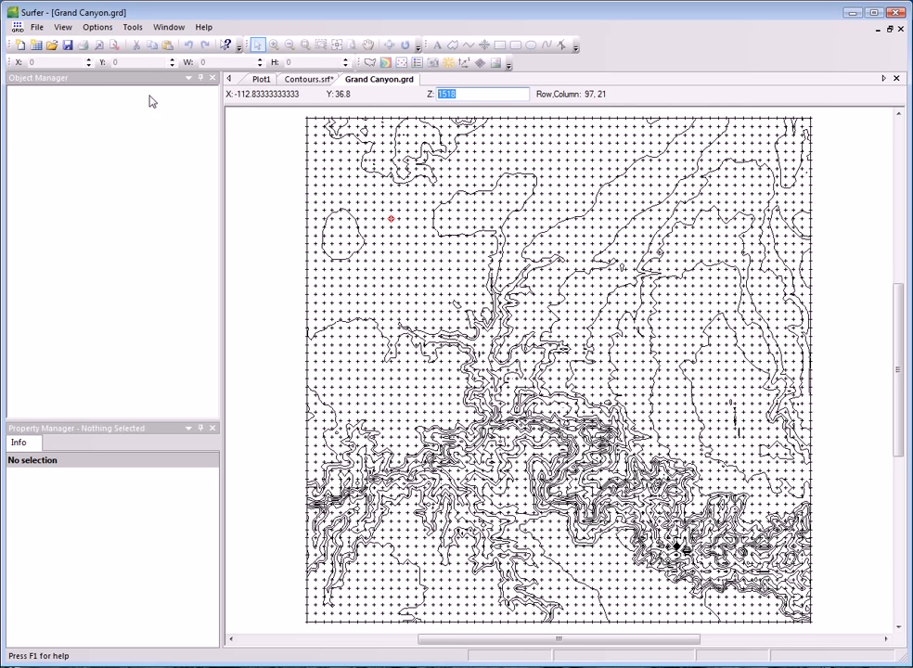
{"action": "left_click", "coordinate": [97, 27]}
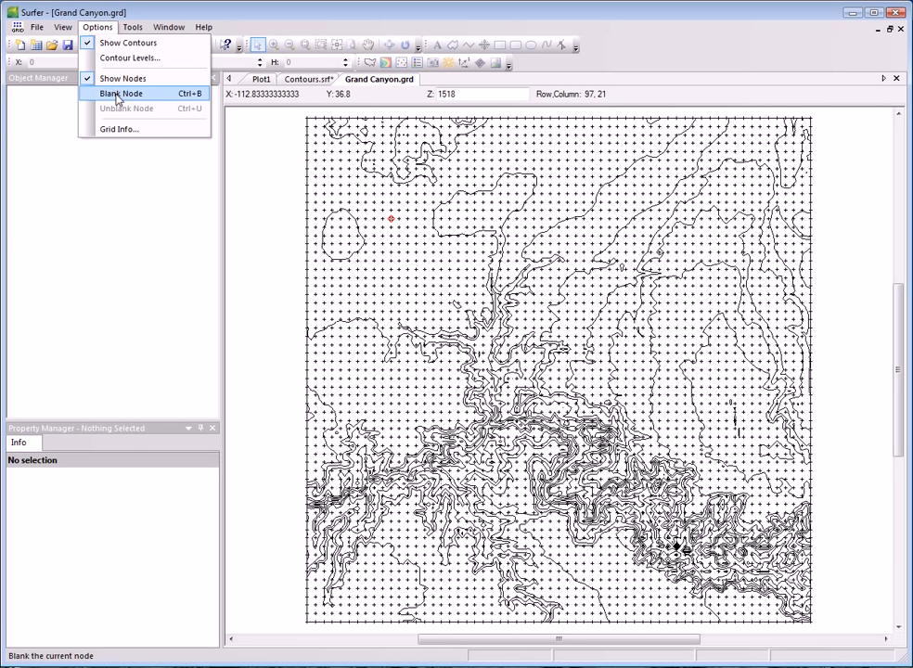
{"action": "left_click", "coordinate": [257, 151]}
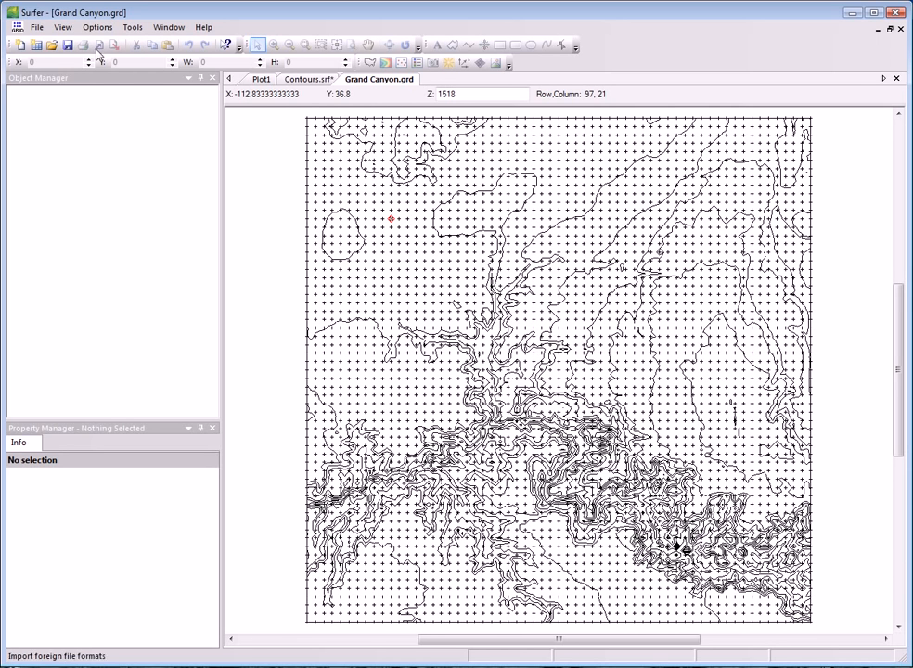
{"action": "left_click", "coordinate": [37, 27]}
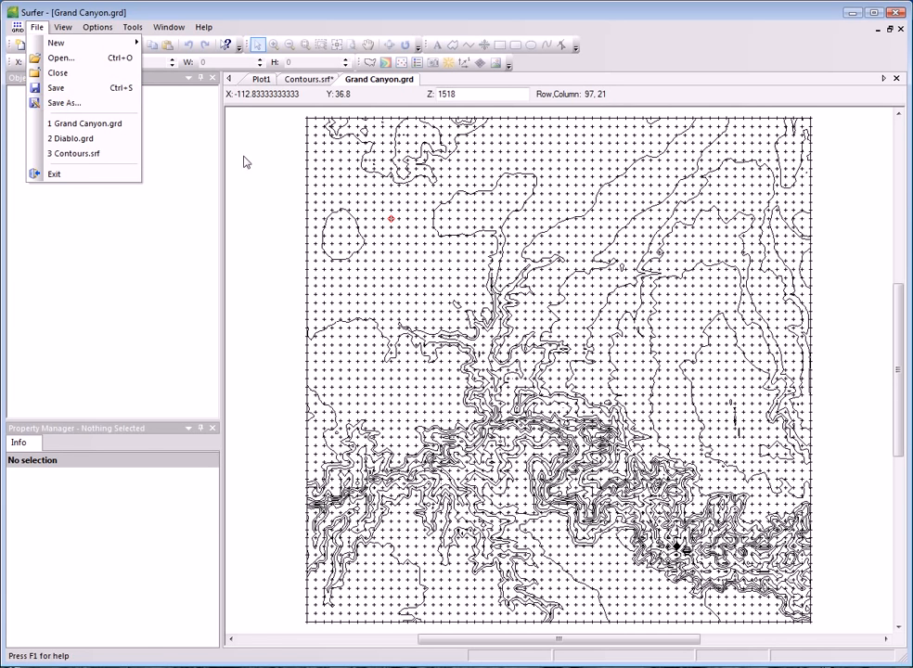
{"action": "left_click", "coordinate": [295, 122]}
Switch back to the Contours.srf plot document.
{"action": "left_click", "coordinate": [309, 82]}
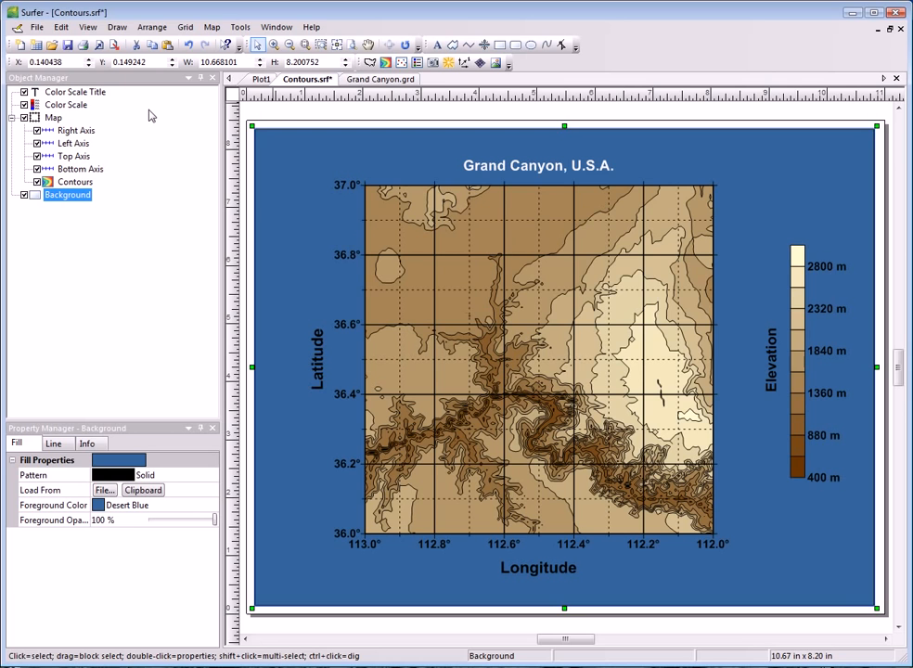
{"action": "left_click", "coordinate": [37, 27]}
{"action": "mouse_move", "coordinate": [57, 43]}
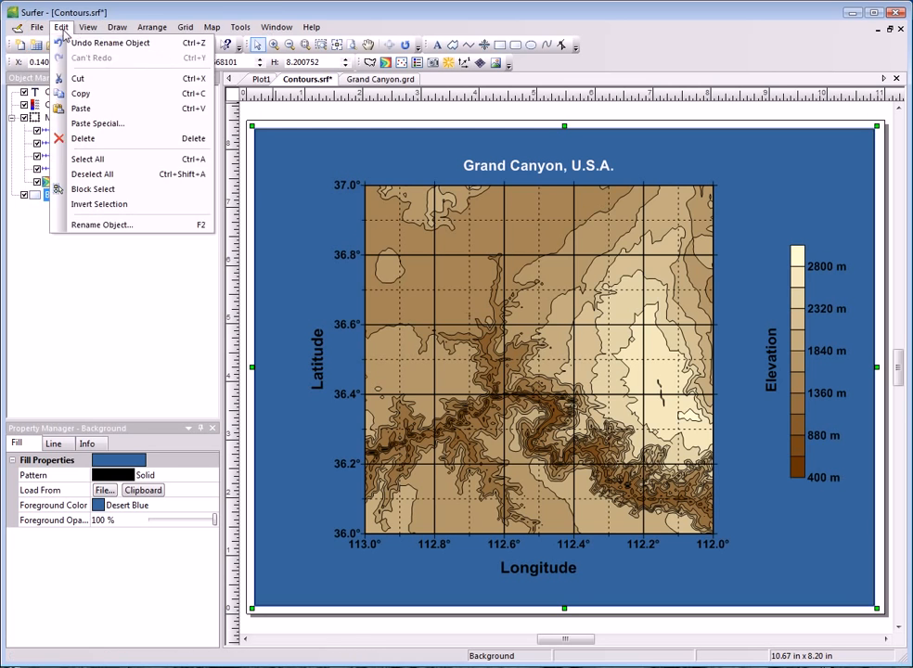
Create a new blank worksheet document.
{"action": "left_click", "coordinate": [39, 28]}
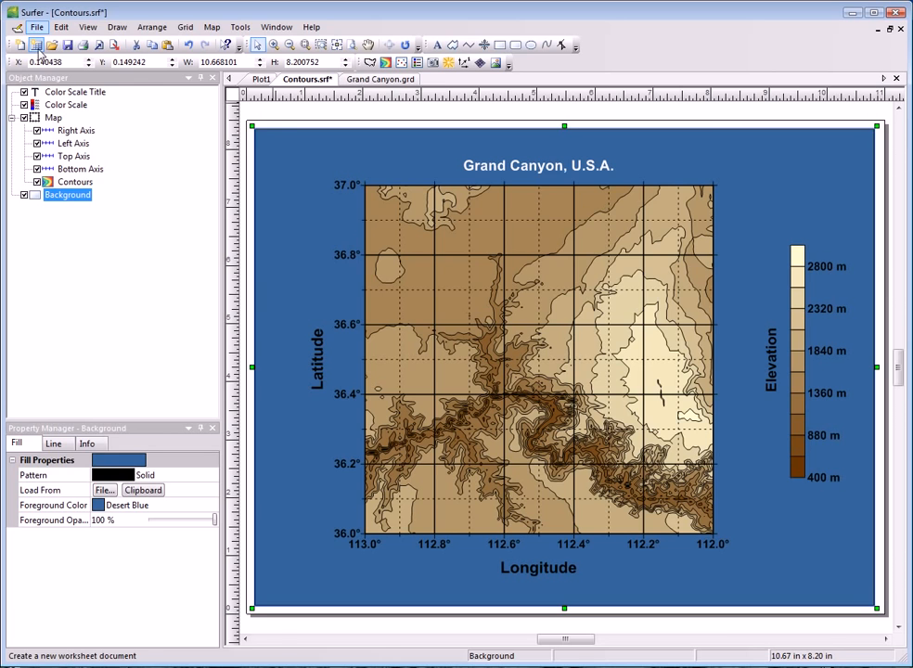
{"action": "left_click", "coordinate": [35, 45]}
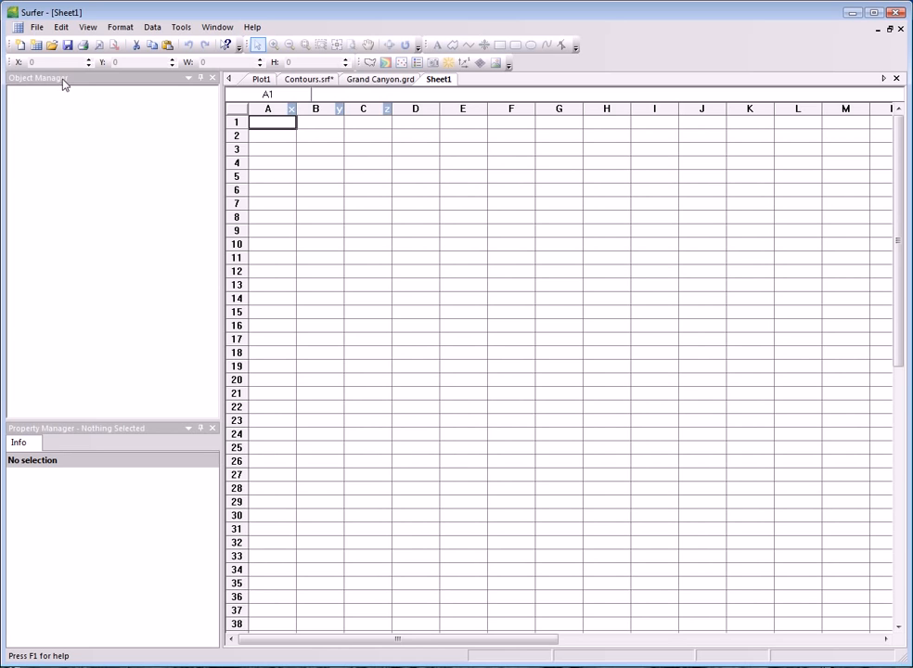
Open the sample data file ColoradoCities.xls from the Samples folder as a worksheet.
{"action": "left_click", "coordinate": [38, 29]}
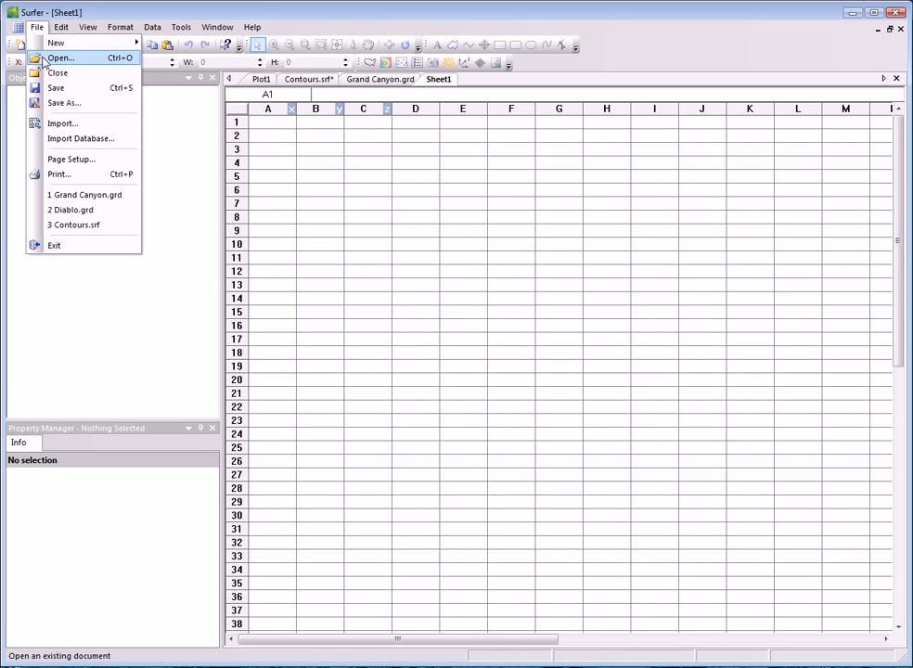
{"action": "left_click", "coordinate": [42, 59]}
{"action": "left_click", "coordinate": [432, 313]}
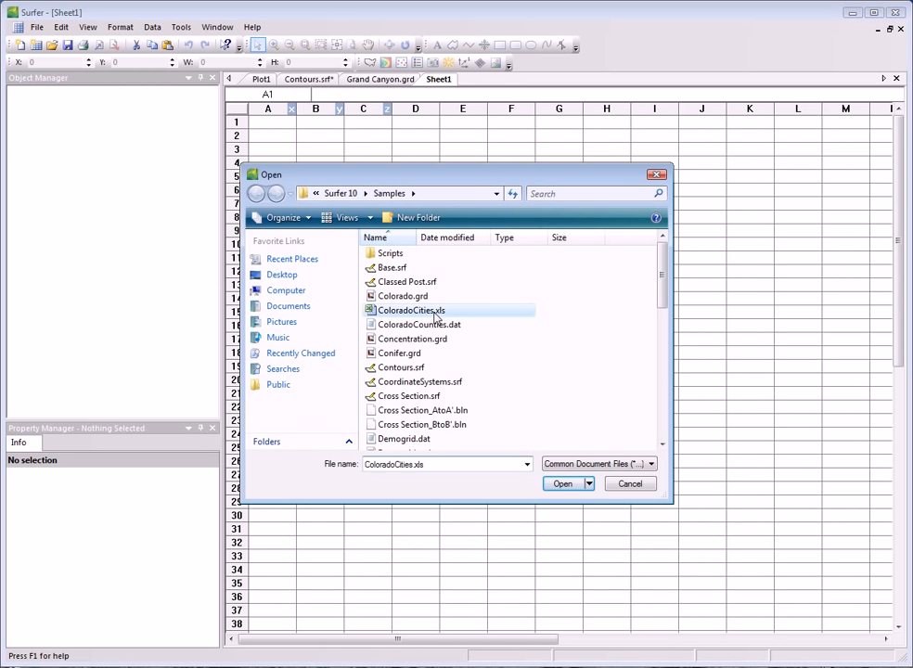
{"action": "left_click", "coordinate": [561, 483]}
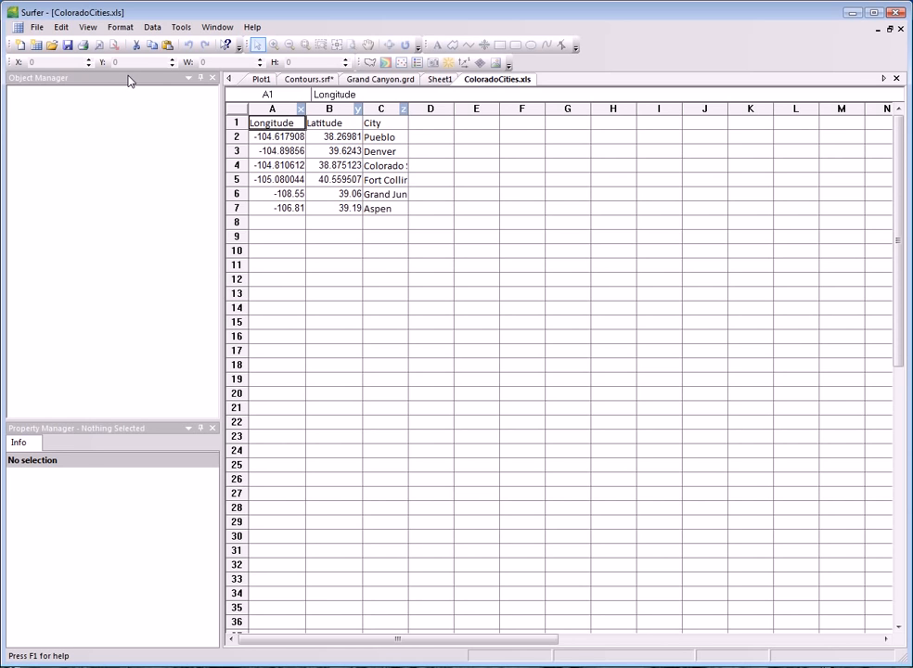
{"action": "left_click", "coordinate": [149, 27]}
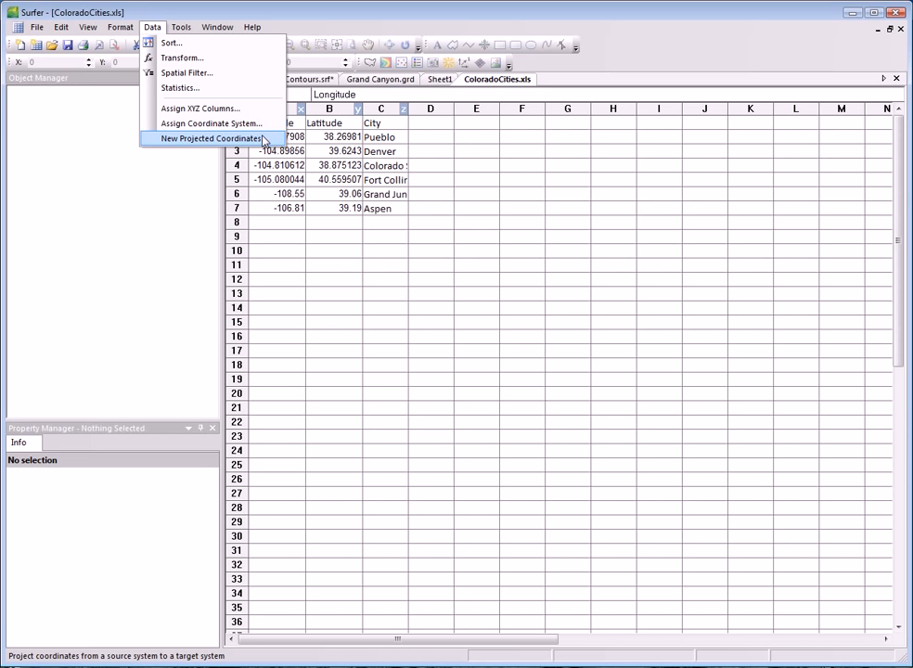
{"action": "left_click", "coordinate": [198, 170]}
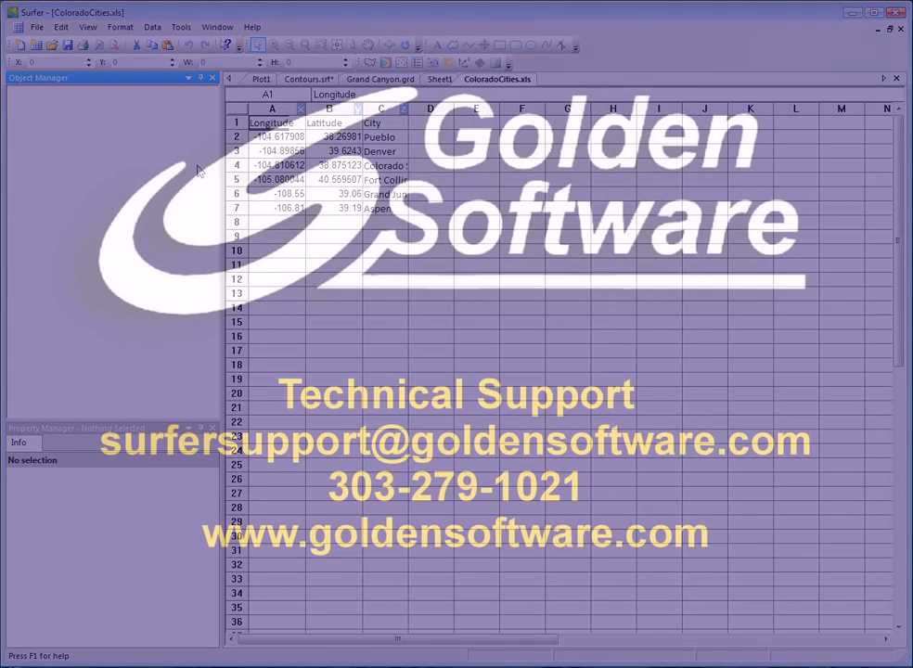